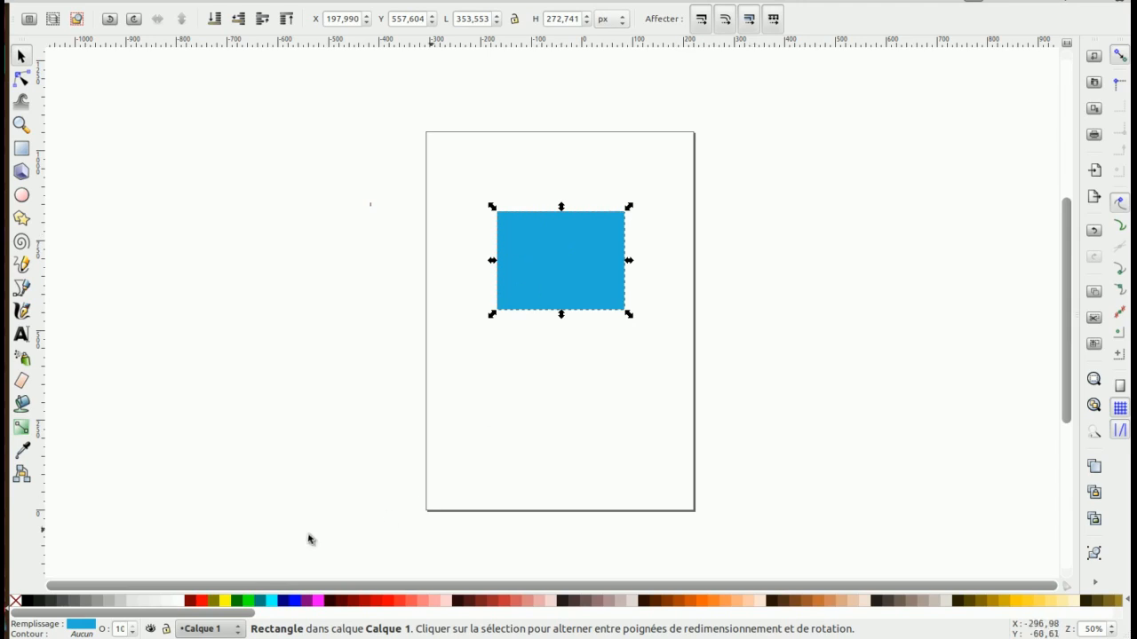
Open Fill and Stroke for the blue rectangle and give it a linear gradient fill
click(78, 626)
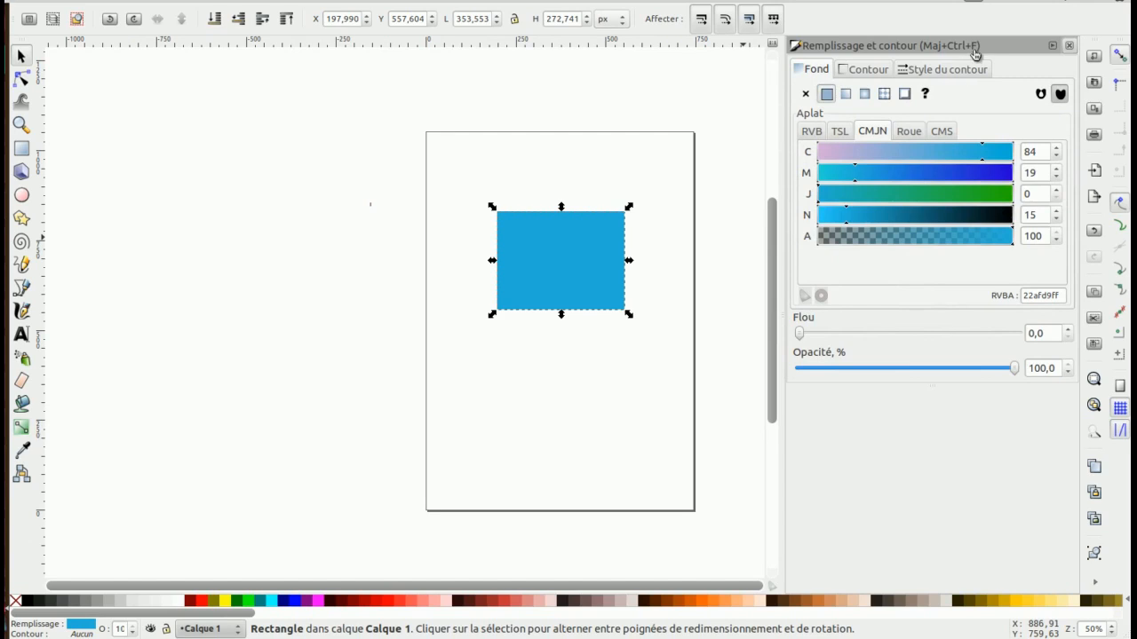
click(846, 96)
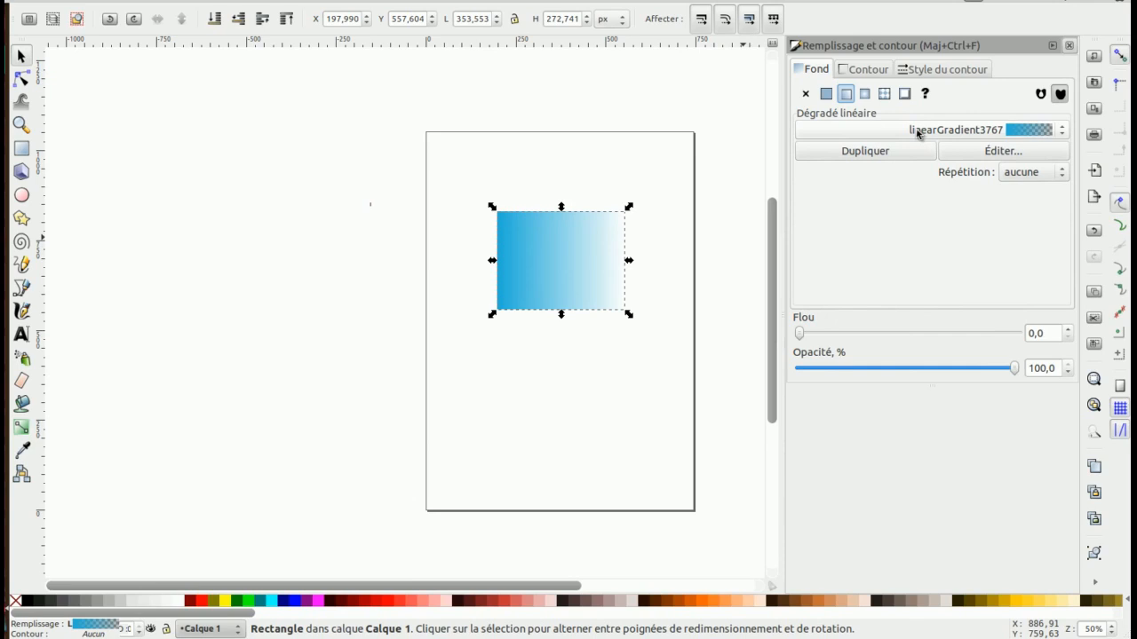
Keep linearGradient3767, blue fading to transparent, as the rectangle's fill
click(917, 131)
click(927, 128)
In the gradient editor, set end stop stop3771's yellow to about 50
click(977, 153)
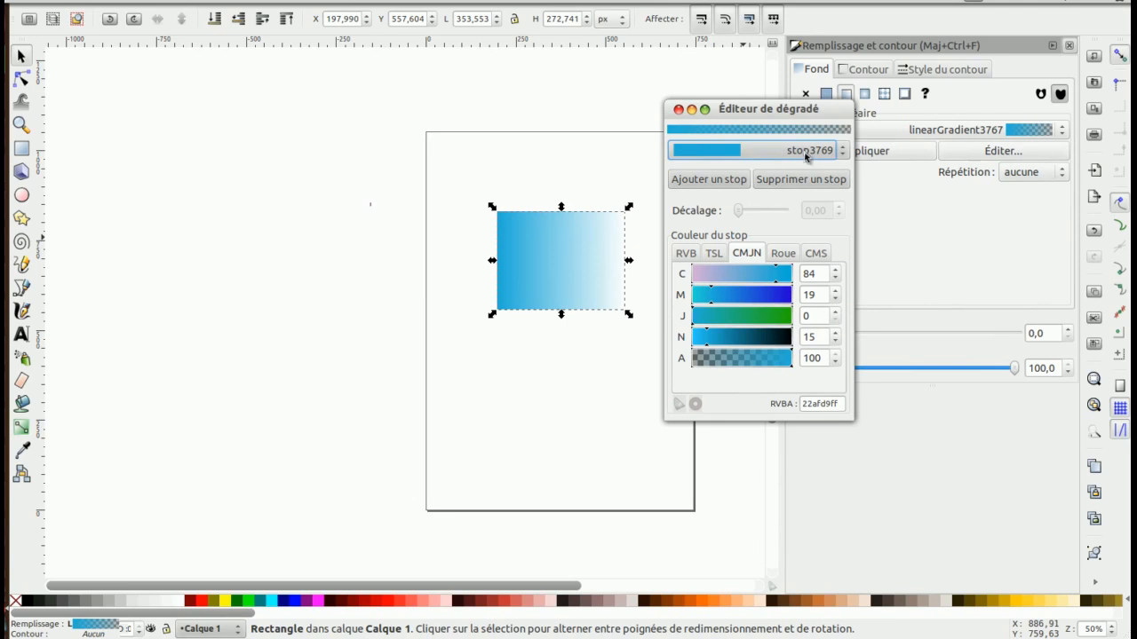
click(833, 153)
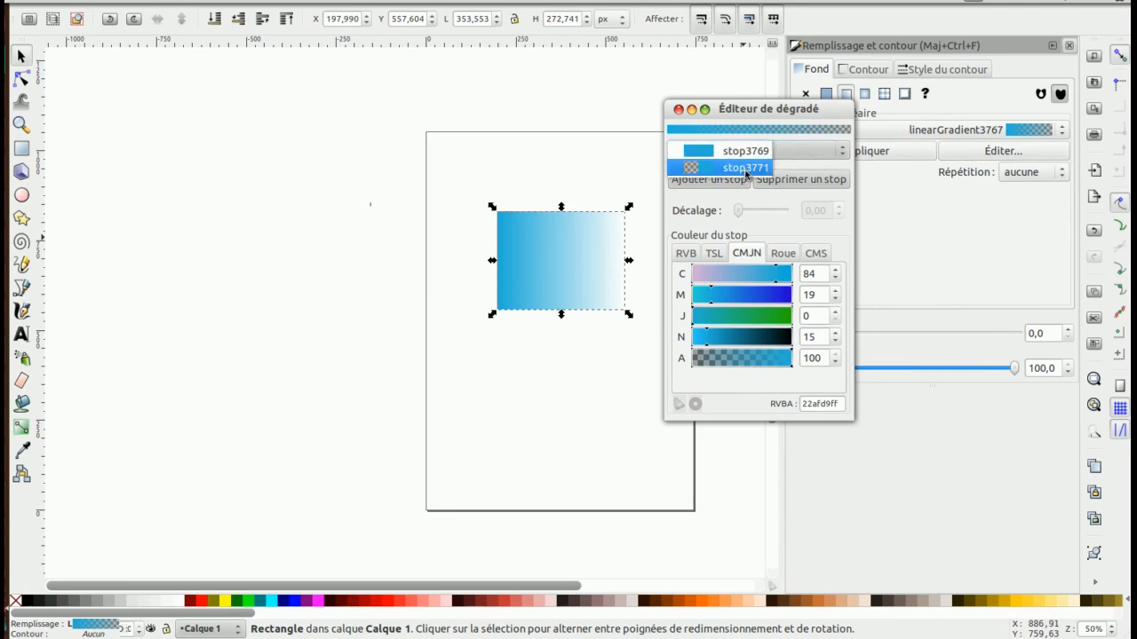
click(741, 169)
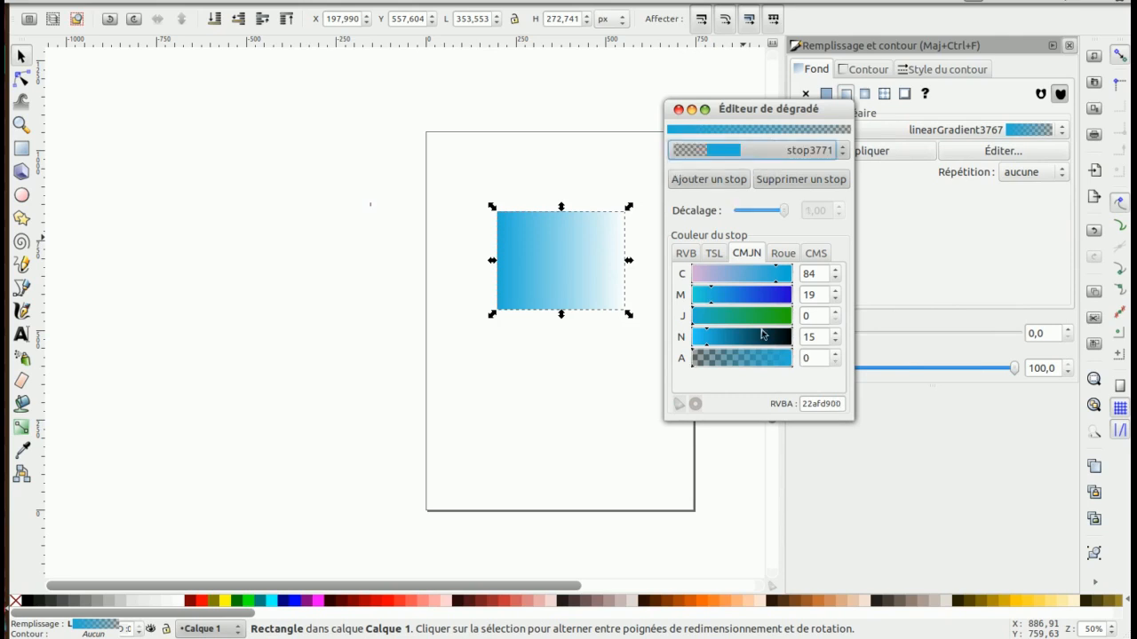
click(745, 317)
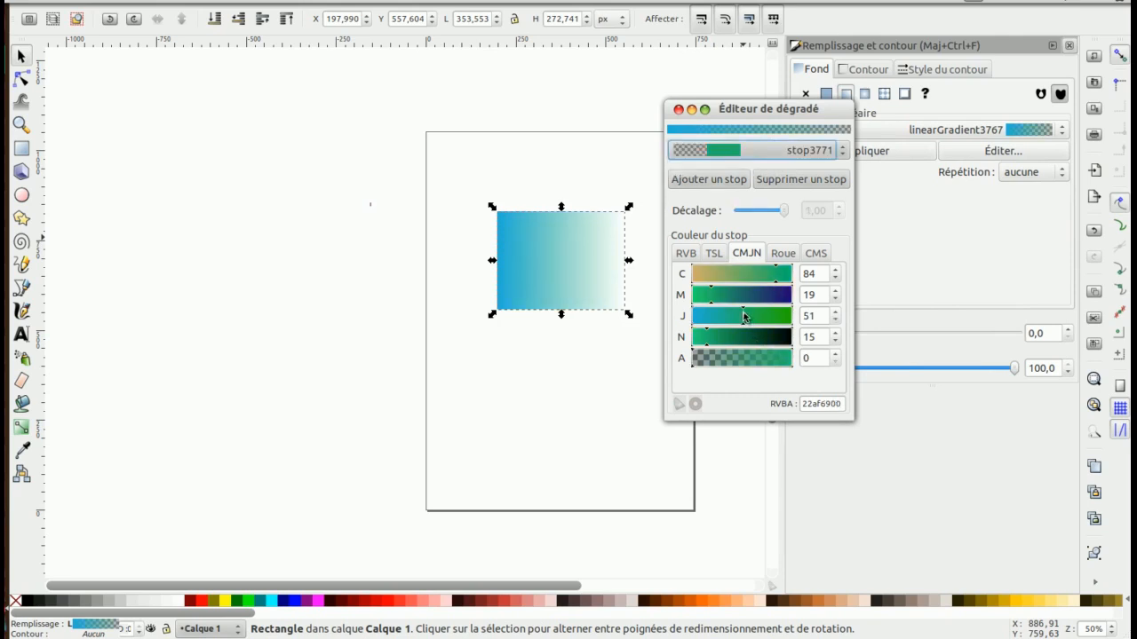
click(744, 317)
click(742, 318)
Raise stop3771's opacity to 100 so the end stop is opaque green
click(842, 151)
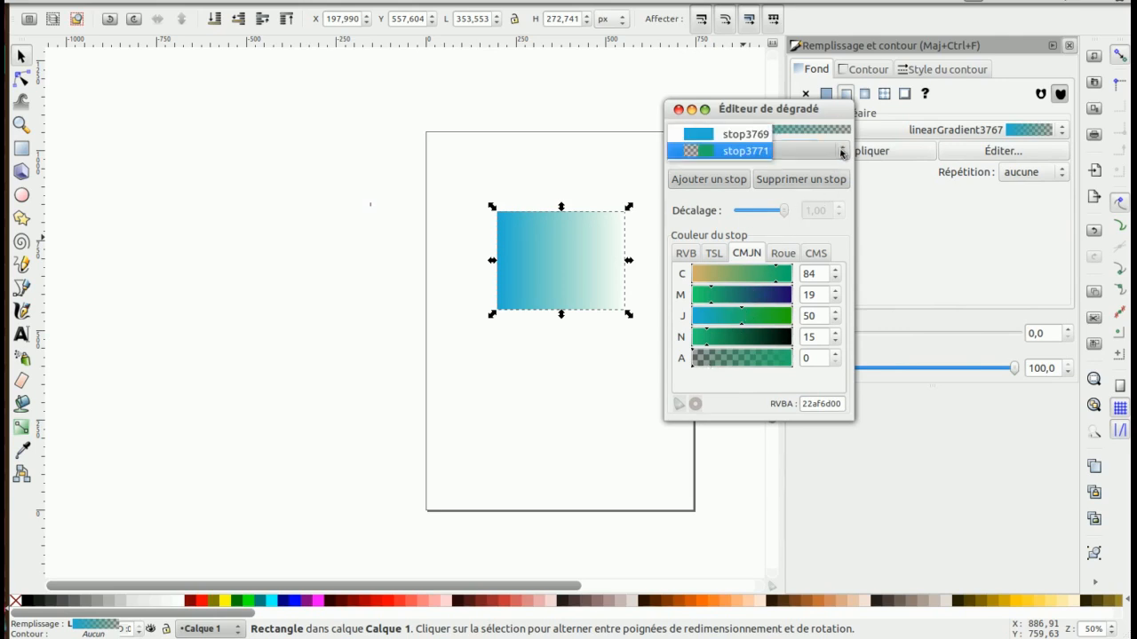
click(755, 152)
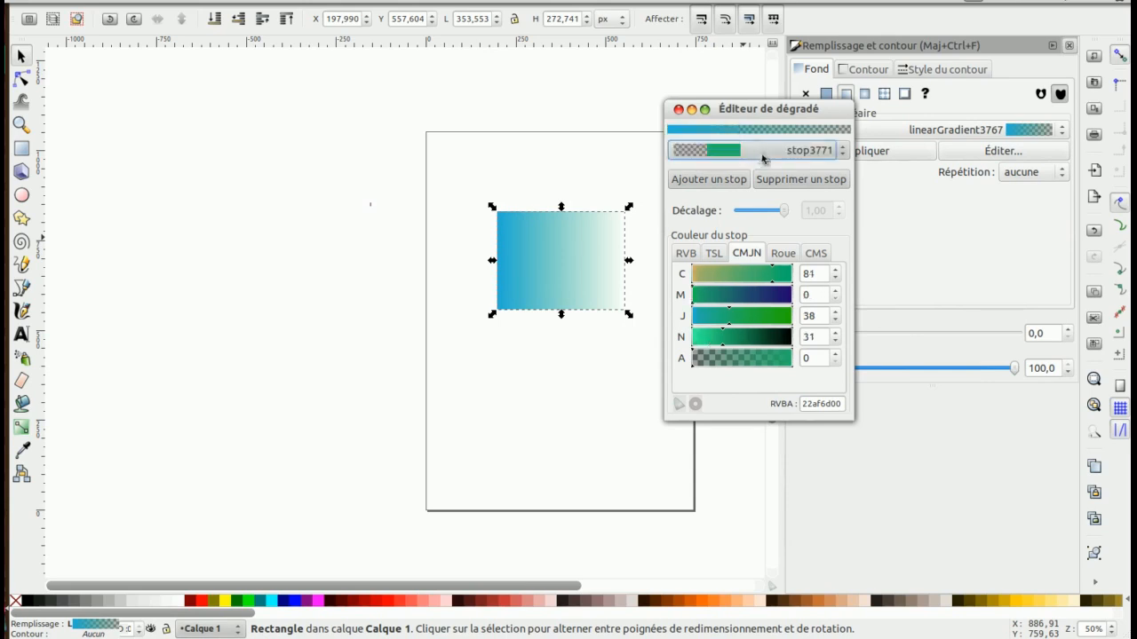
click(704, 367)
drag(705, 367, 795, 369)
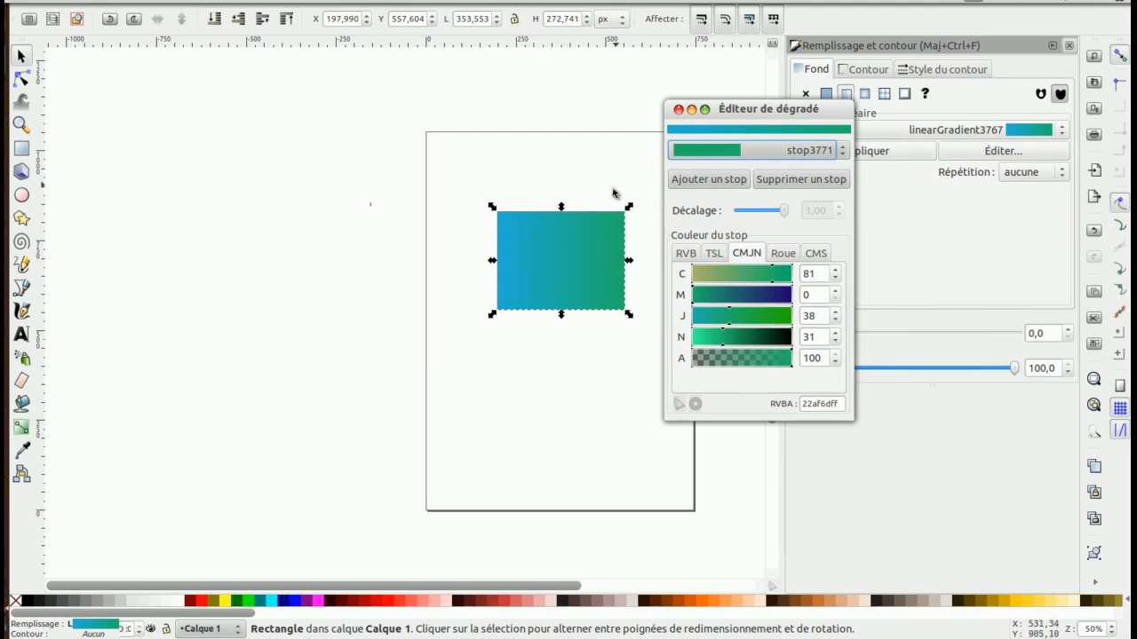
click(709, 180)
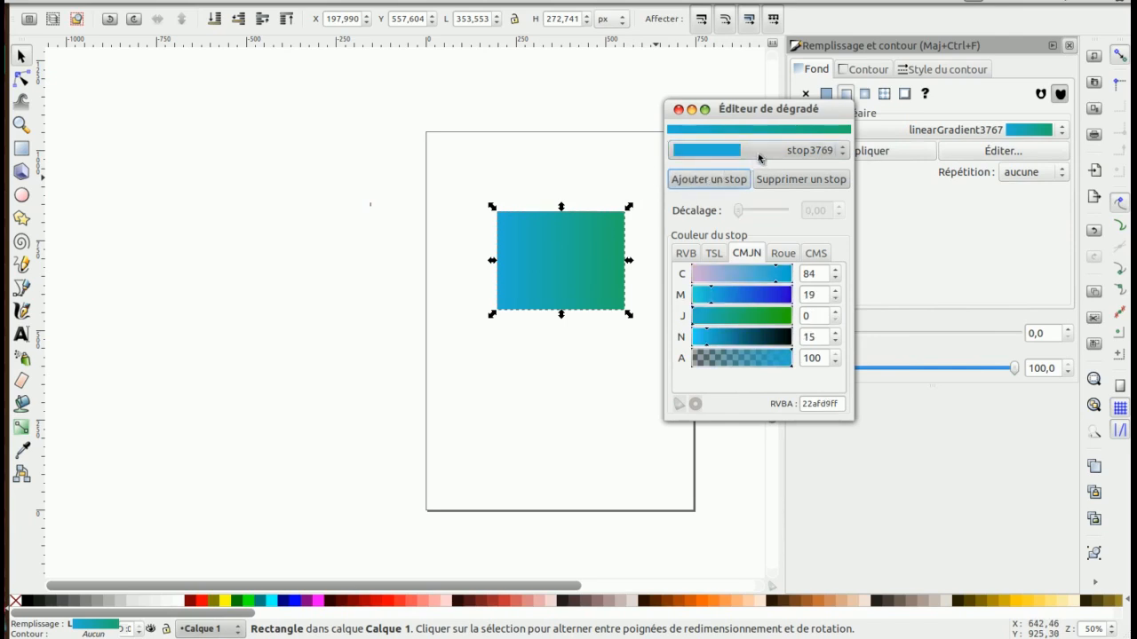
Set new stop stop3775 to offset 0,22 and colour it magenta CMYK (14, 82, 38, 23)
click(757, 153)
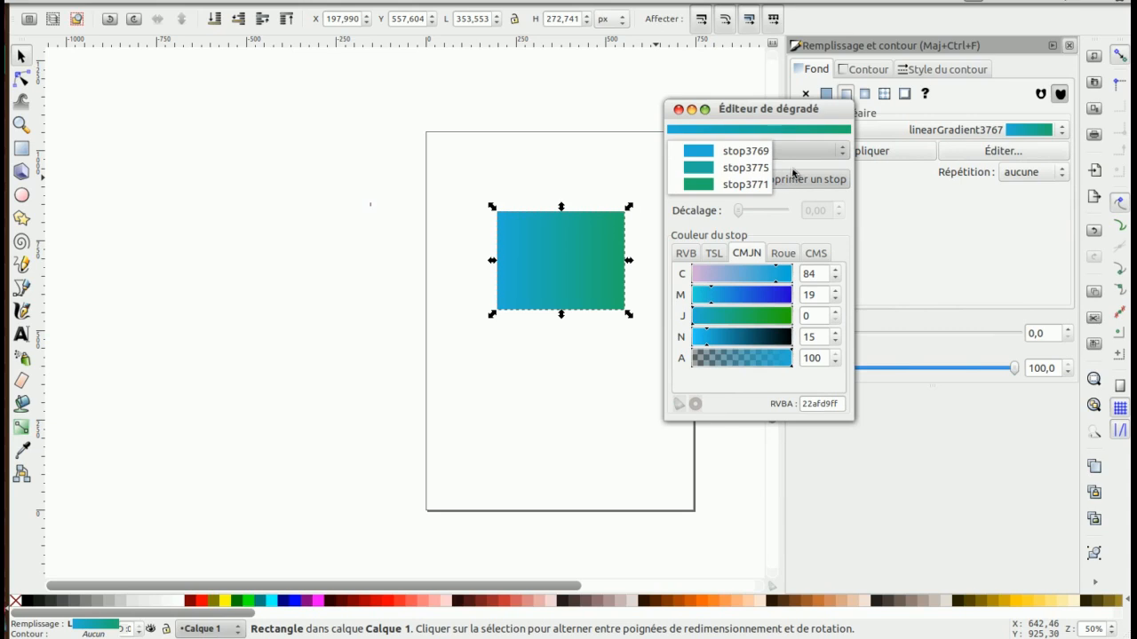
click(732, 168)
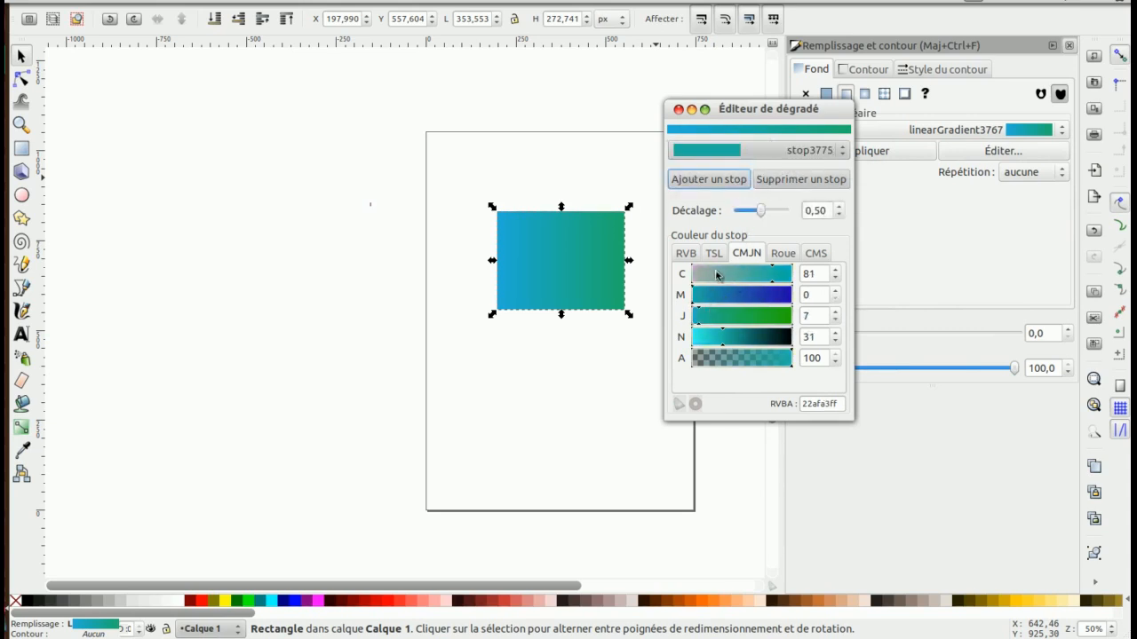
drag(760, 214, 746, 216)
drag(729, 317, 774, 296)
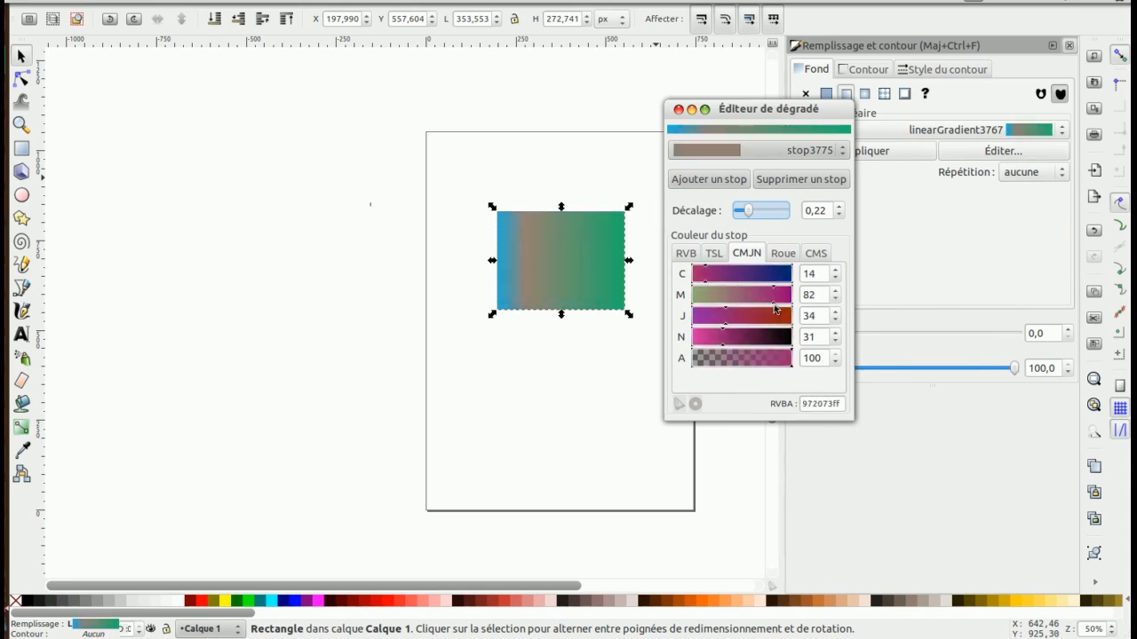
click(722, 339)
drag(722, 345, 716, 348)
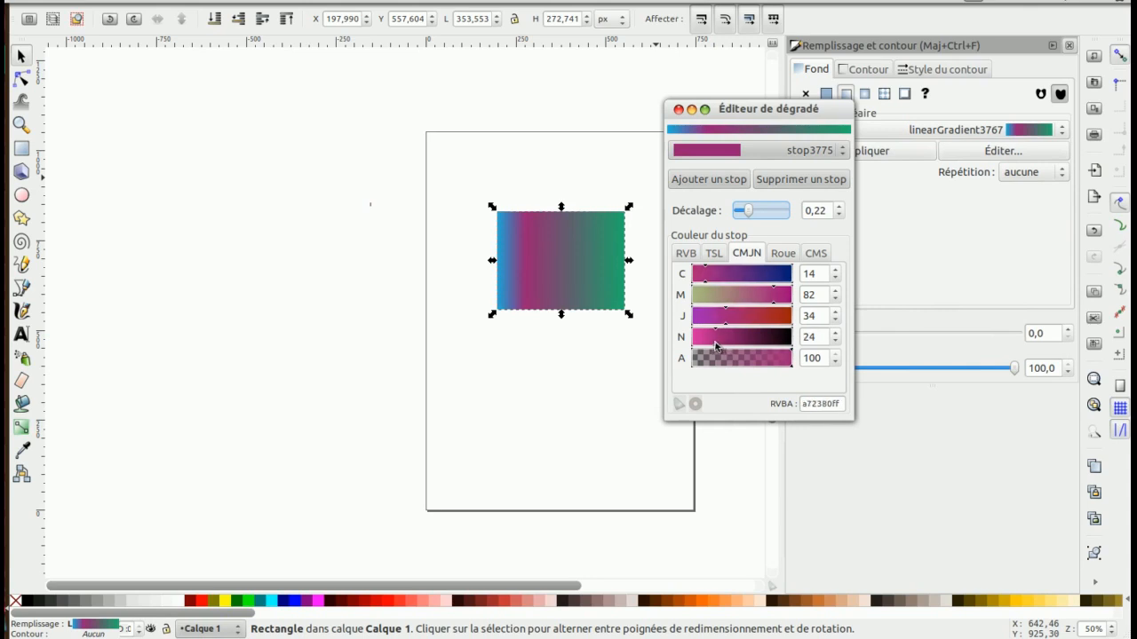
click(730, 325)
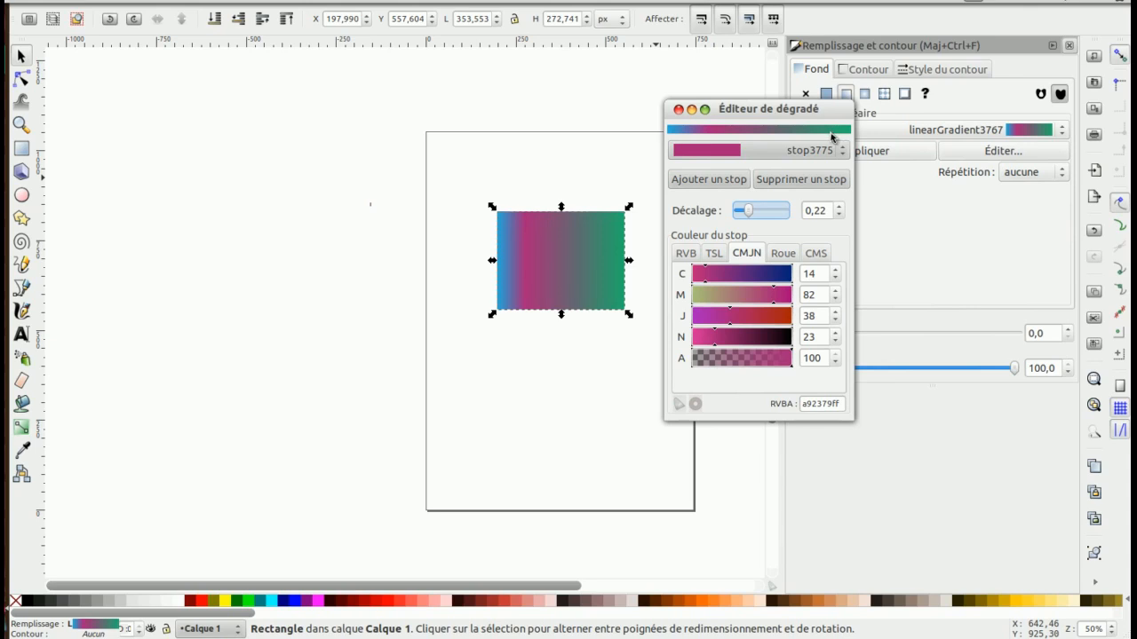
Close the gradient editor and reselect the blue–magenta–green rectangle on the canvas
click(680, 111)
click(540, 142)
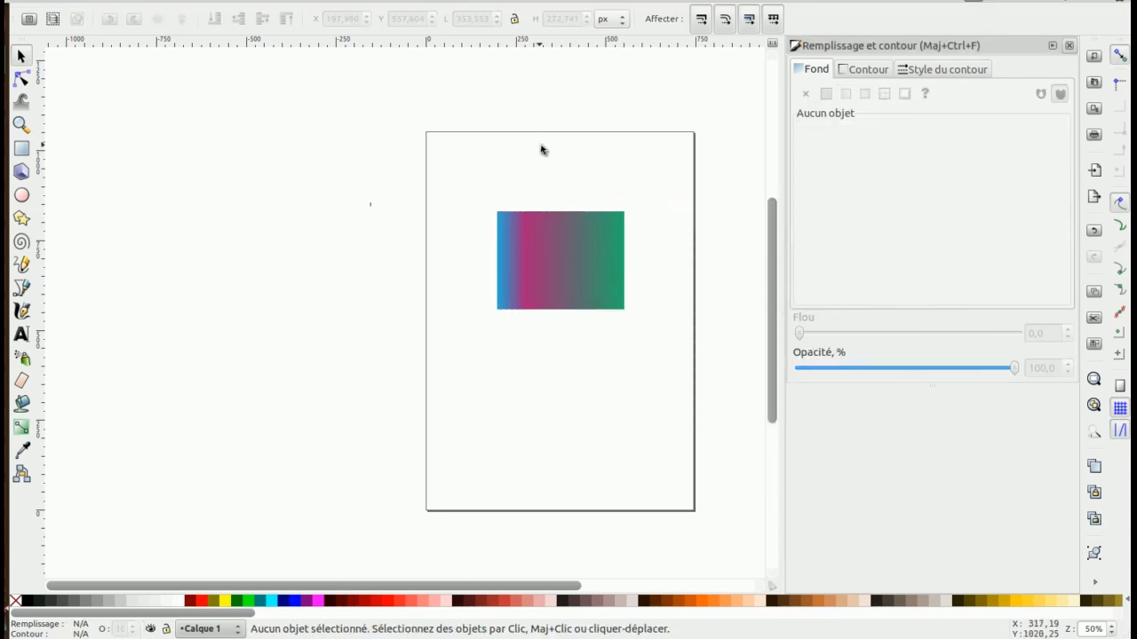
click(534, 236)
click(531, 179)
click(548, 251)
click(548, 192)
click(574, 293)
click(559, 136)
click(559, 228)
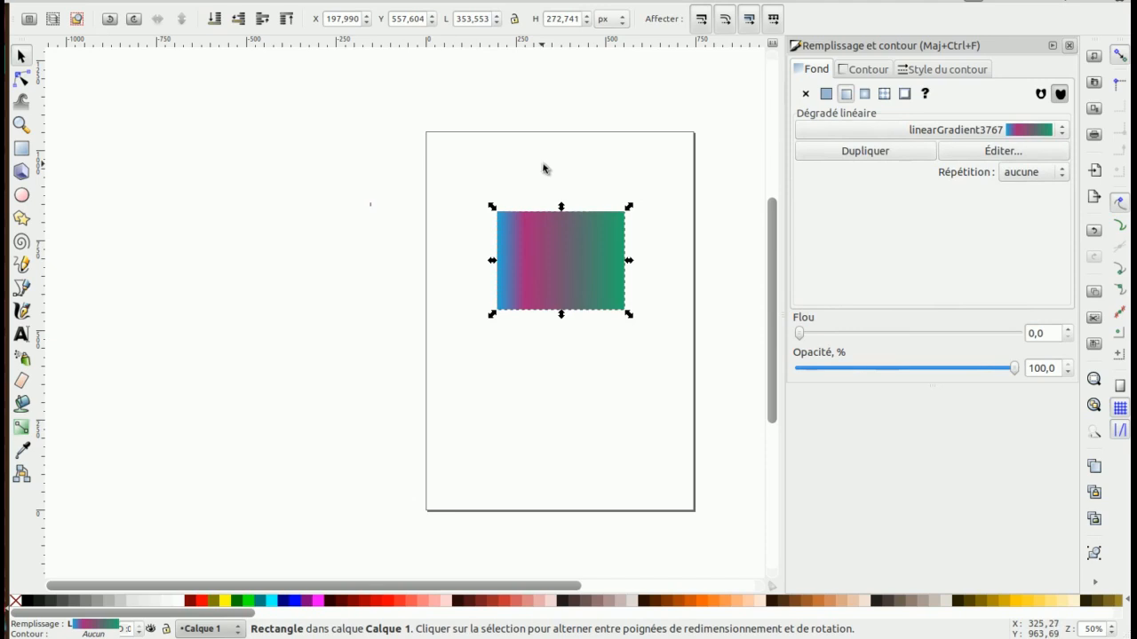
click(544, 198)
click(543, 266)
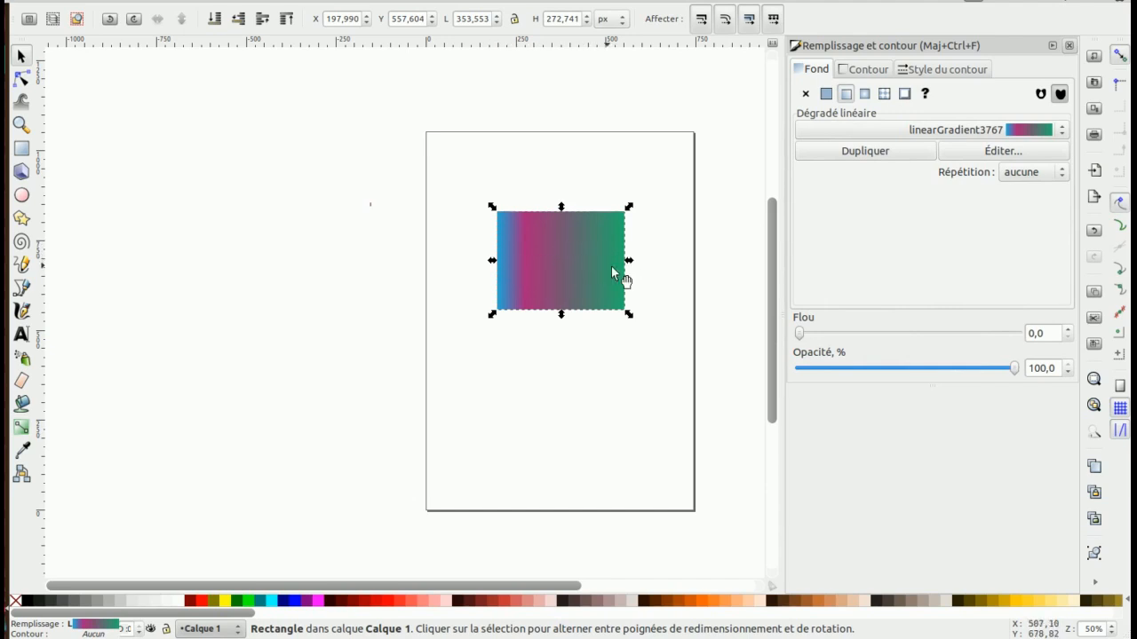
Redraw the gradient line diagonally, from the bottom-left to the top-right of the rectangle
click(23, 429)
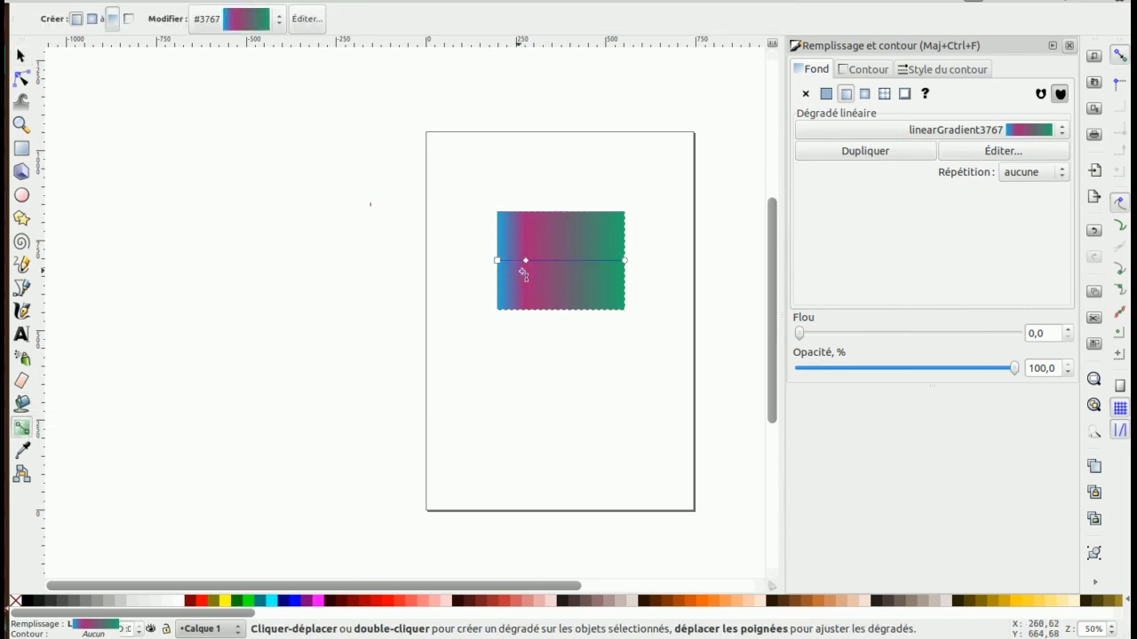
drag(594, 230, 476, 348)
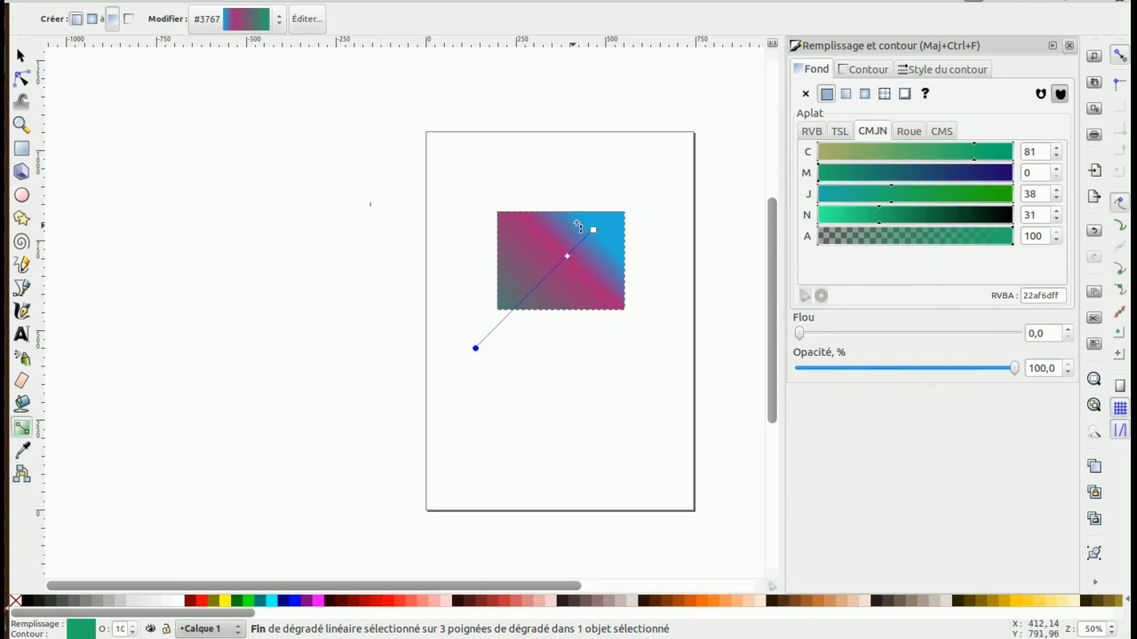
drag(596, 217, 622, 211)
drag(514, 302, 613, 223)
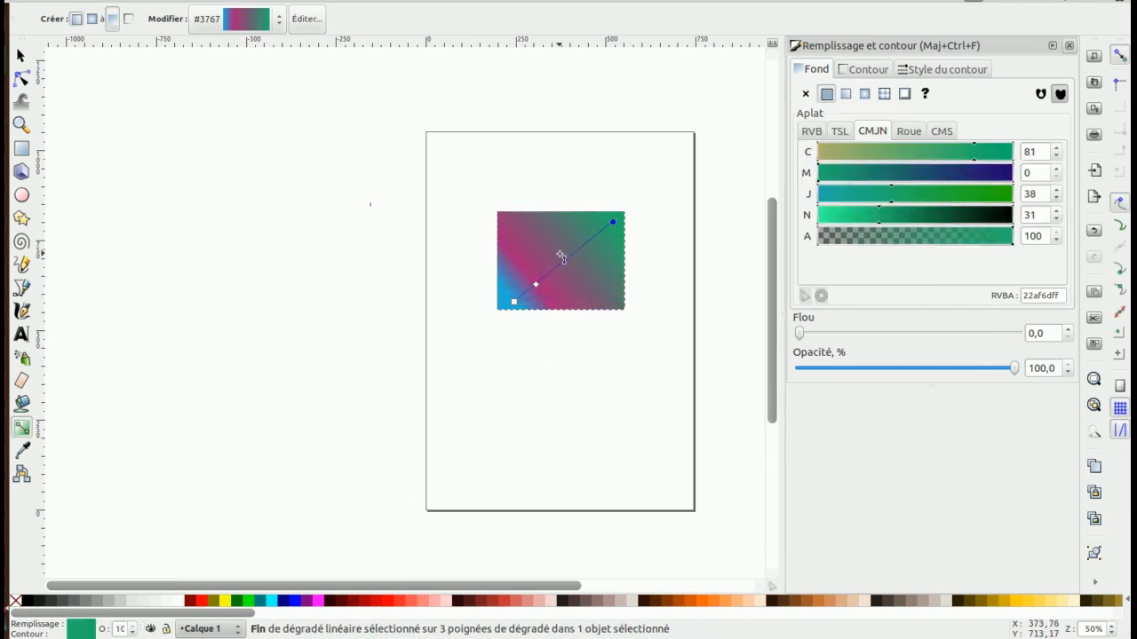
Drag the gradient handles: blue to bottom-left corner, green to top-right, magenta centred
click(21, 80)
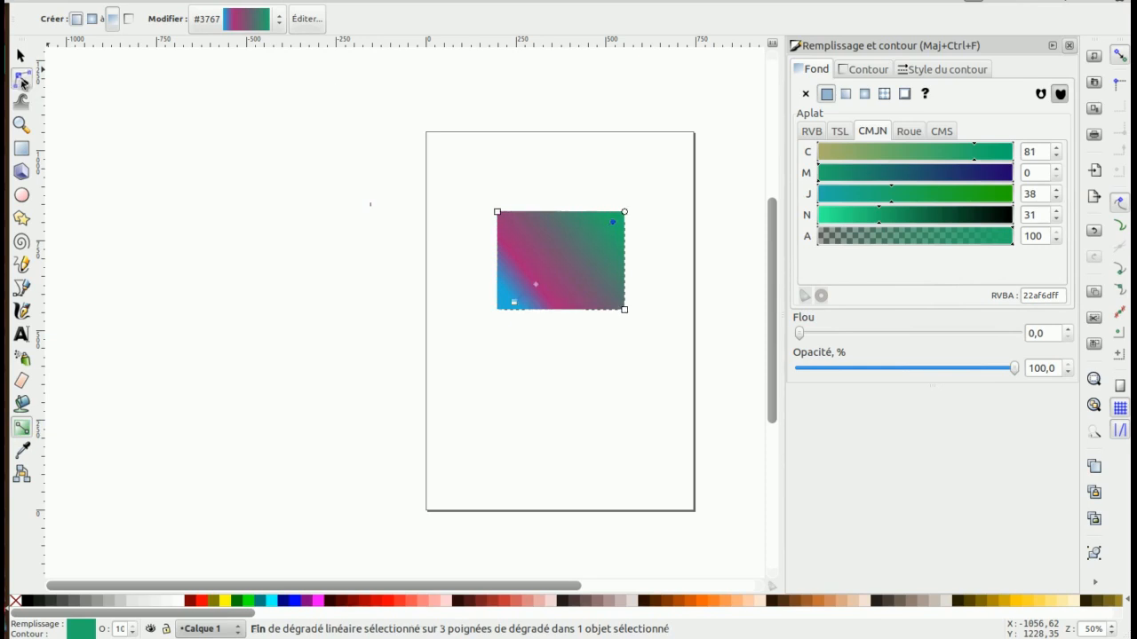
drag(538, 287, 568, 268)
click(556, 267)
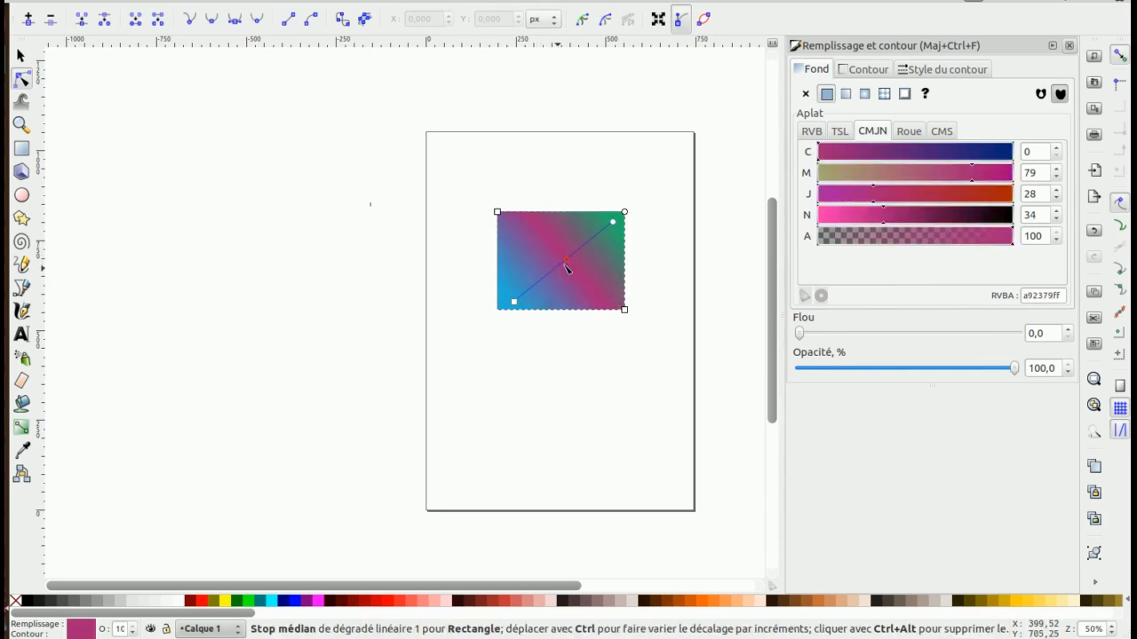
drag(613, 222, 584, 240)
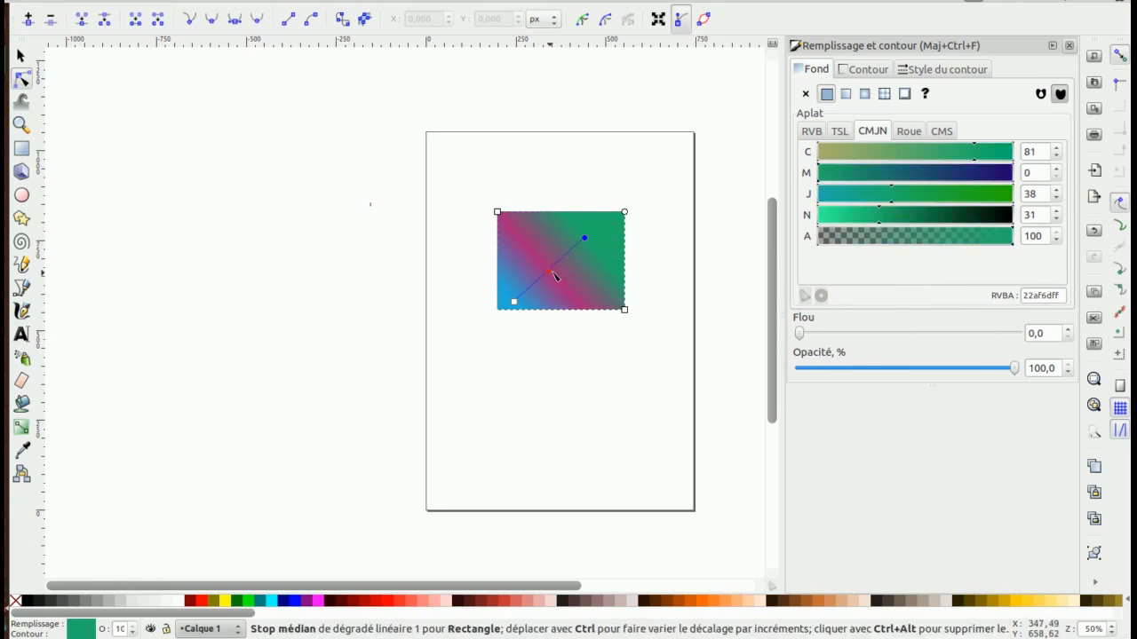
click(552, 267)
drag(515, 302, 522, 301)
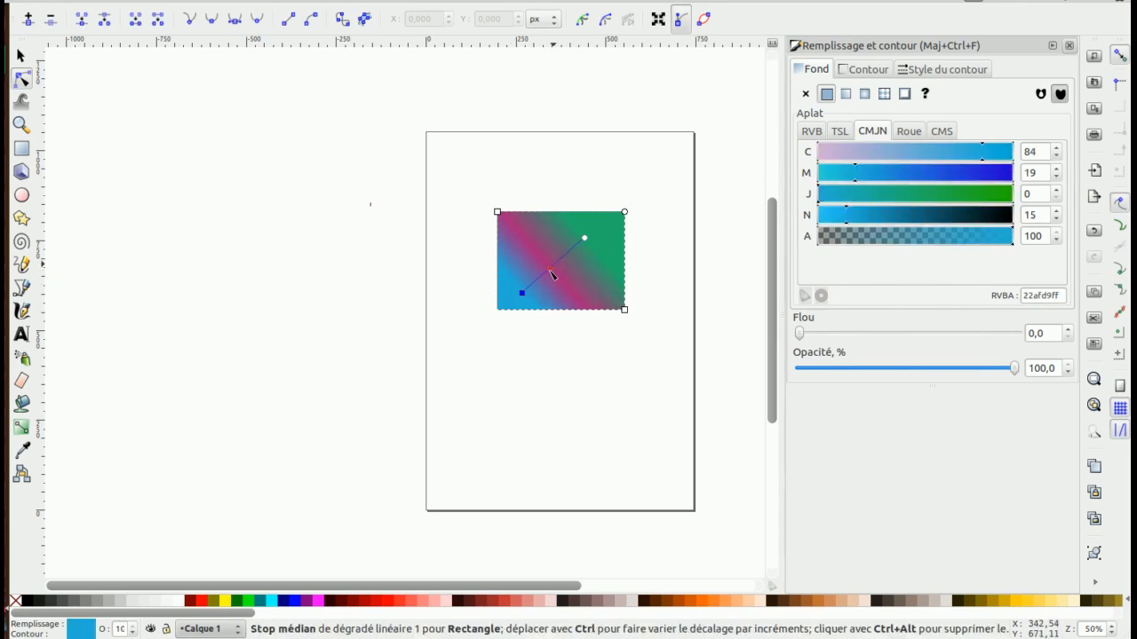
click(552, 274)
drag(523, 295, 511, 306)
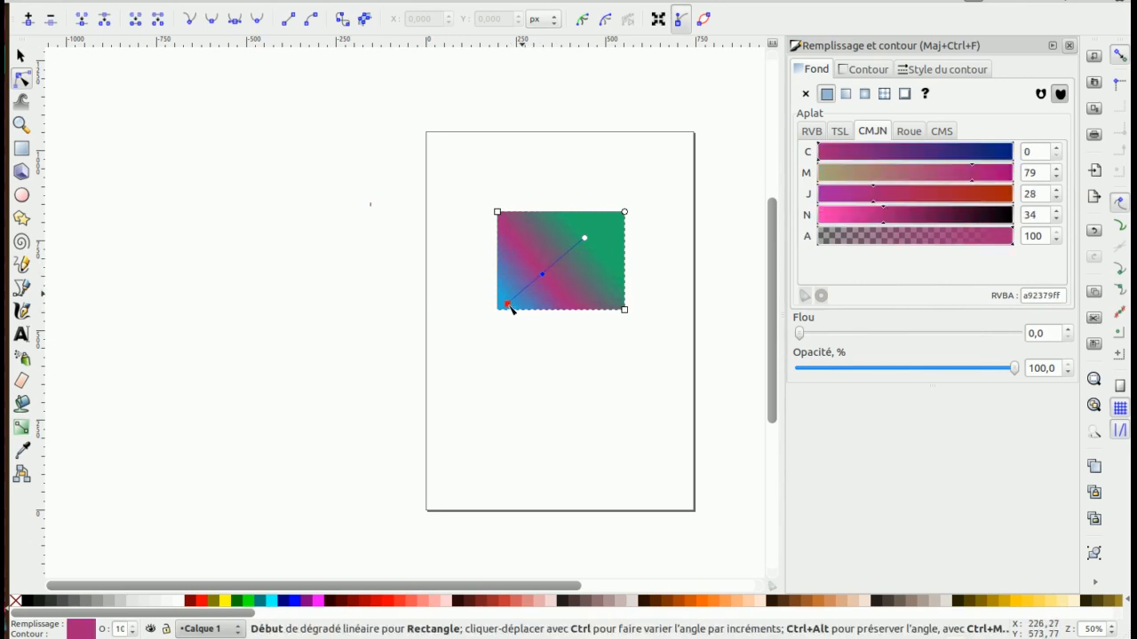
drag(585, 239, 614, 220)
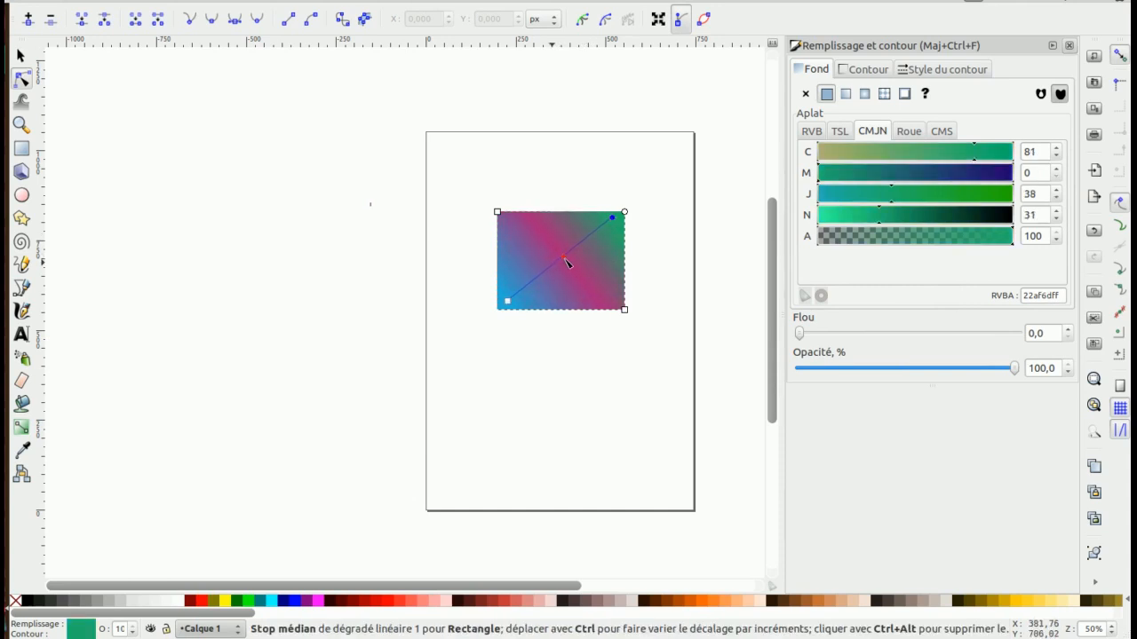
click(559, 262)
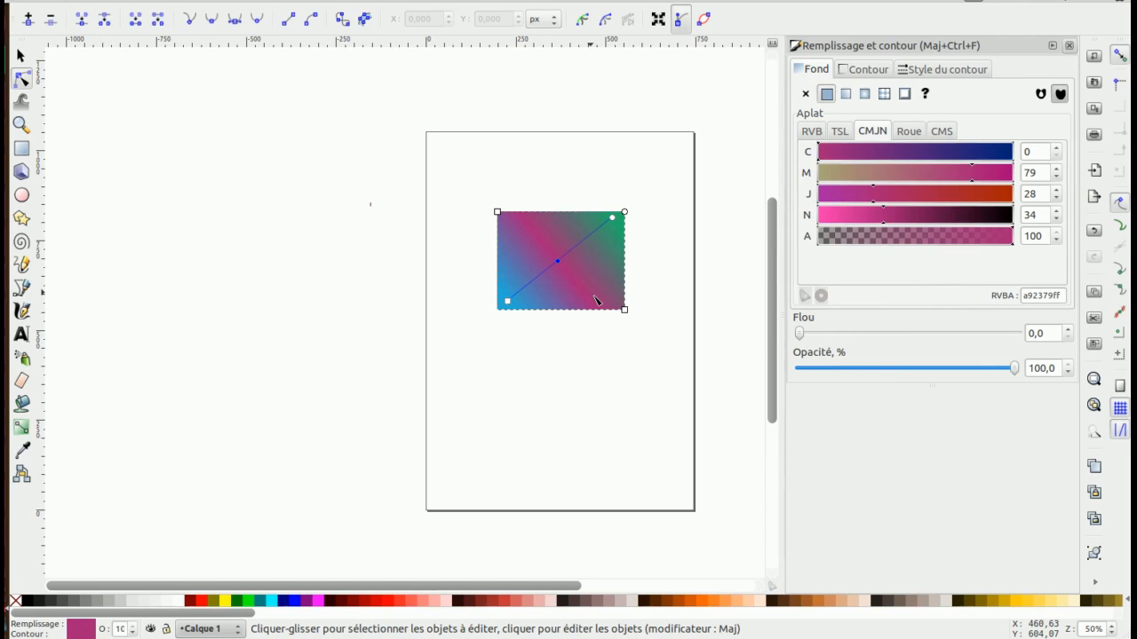
click(21, 56)
Deselect the rectangle so its diagonal blue–magenta–green gradient shows on the white page
click(550, 167)
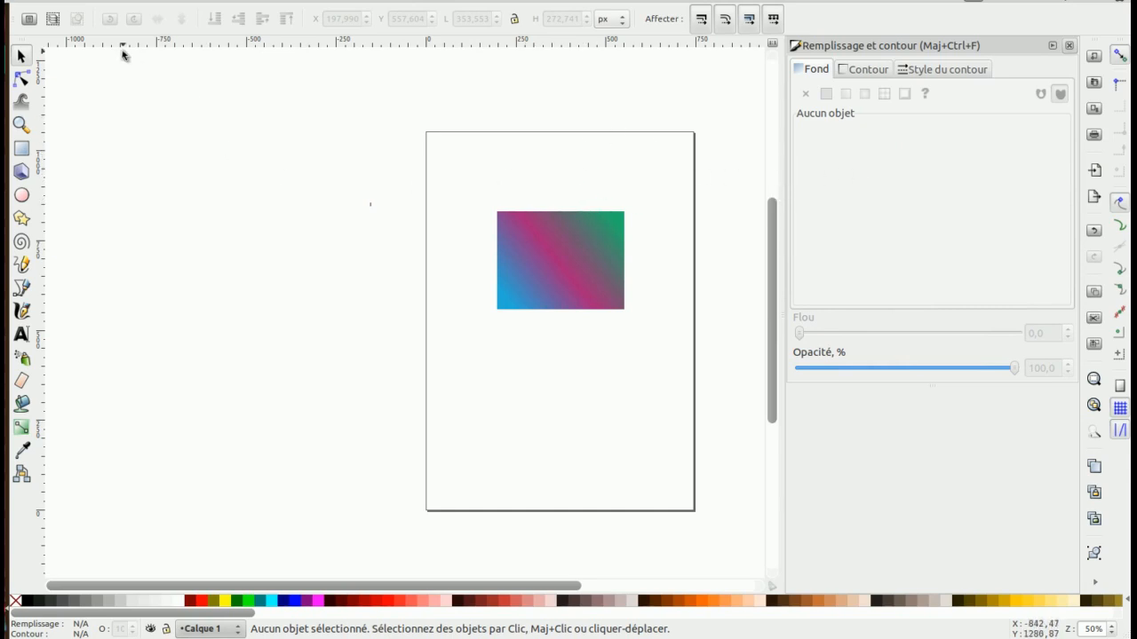
click(977, 2)
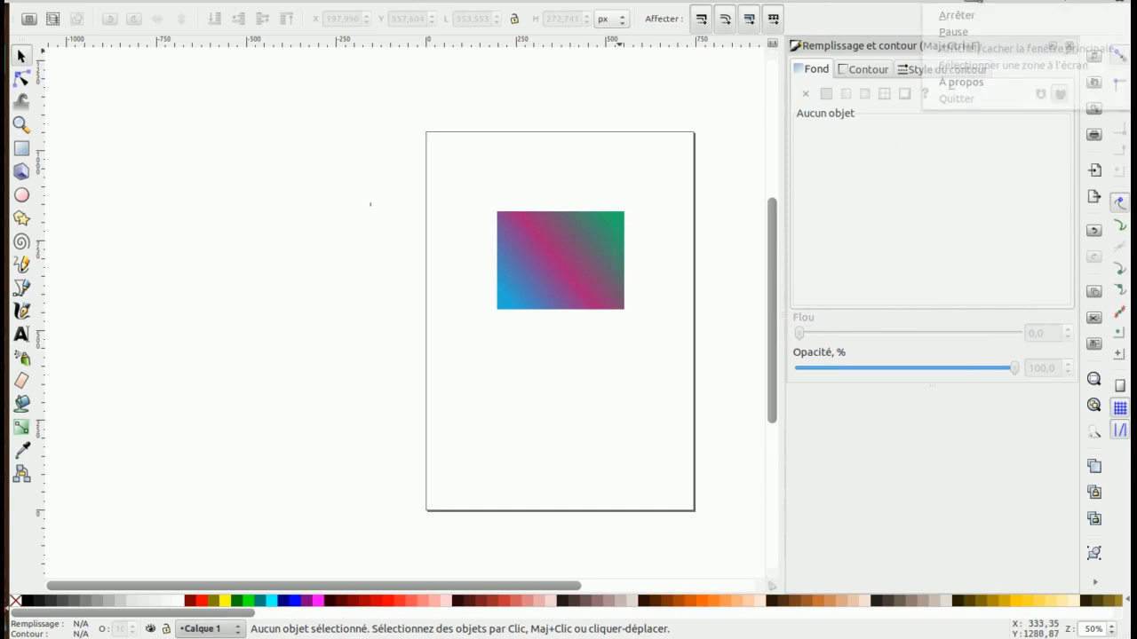